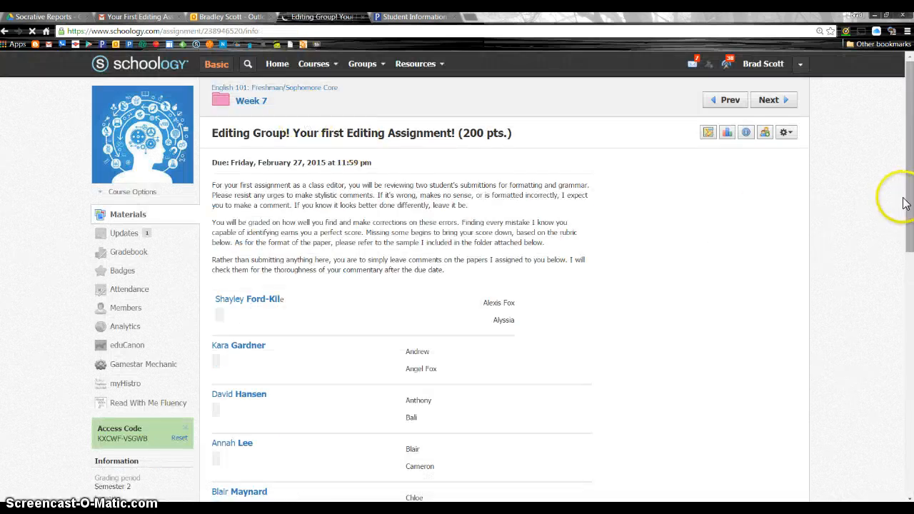
# Open the "Our First Writing Assignment-Grammar Check" folder linked at the end of the editing assignment
pyautogui.moveTo(911, 209); pyautogui.dragTo(910, 294)
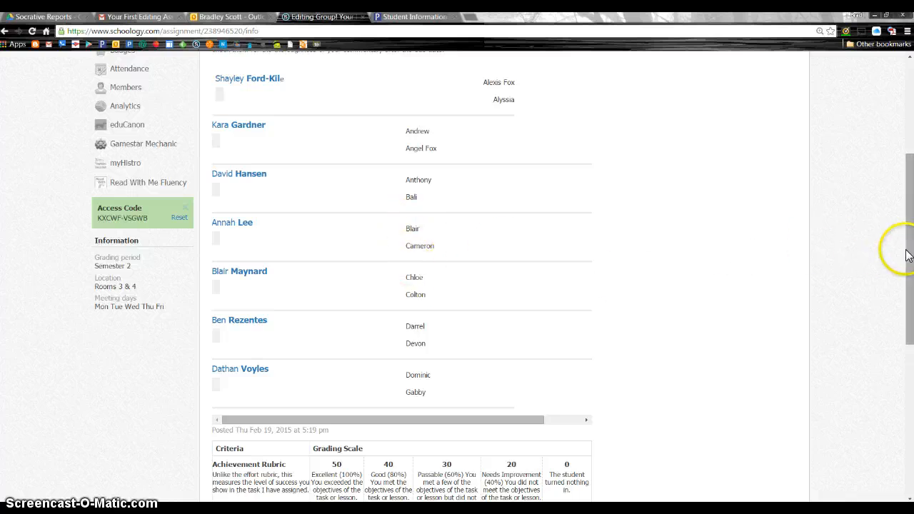
pyautogui.moveTo(902, 249); pyautogui.dragTo(908, 343)
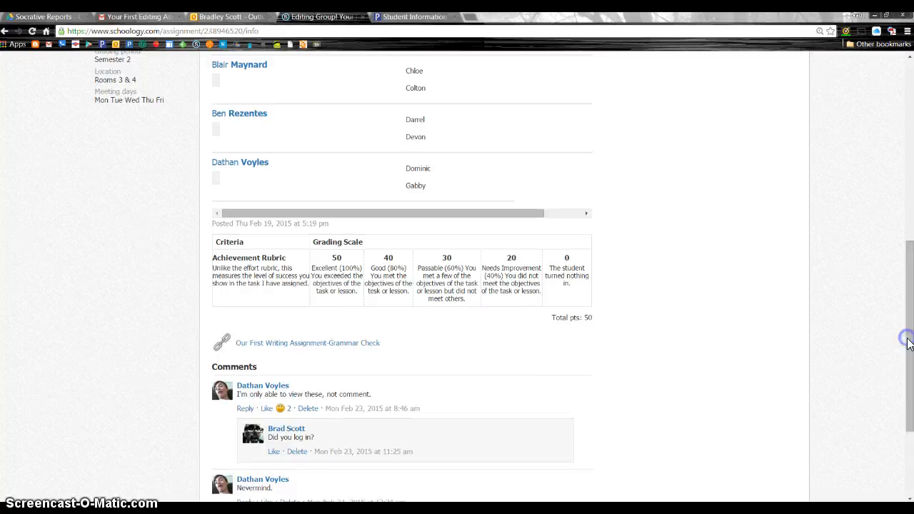
pyautogui.click(313, 346)
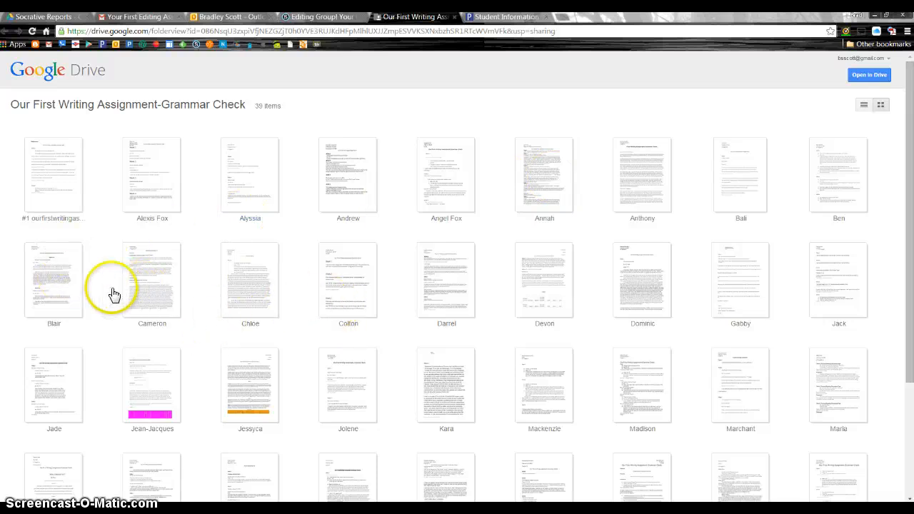
# Open the first student paper in the folder's second row in Google Docs, download it as a Word document, and close it
pyautogui.doubleClick(54, 293)
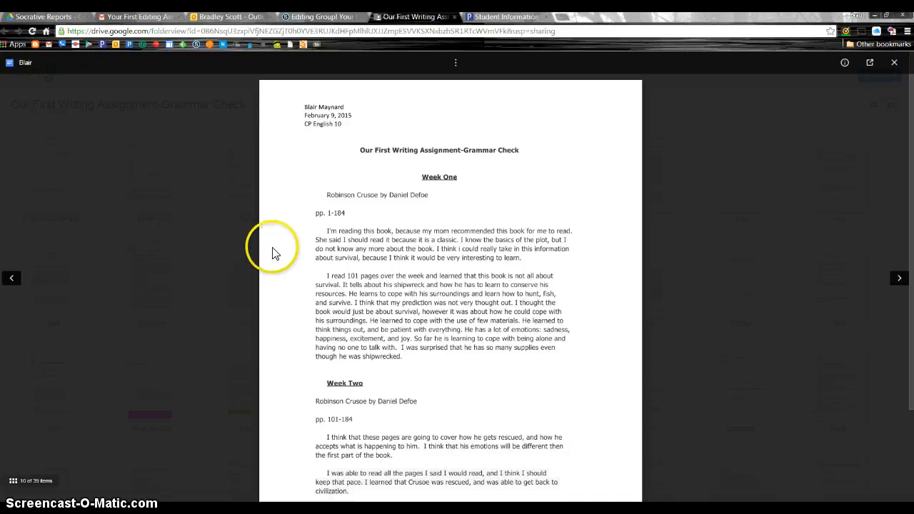
pyautogui.click(871, 64)
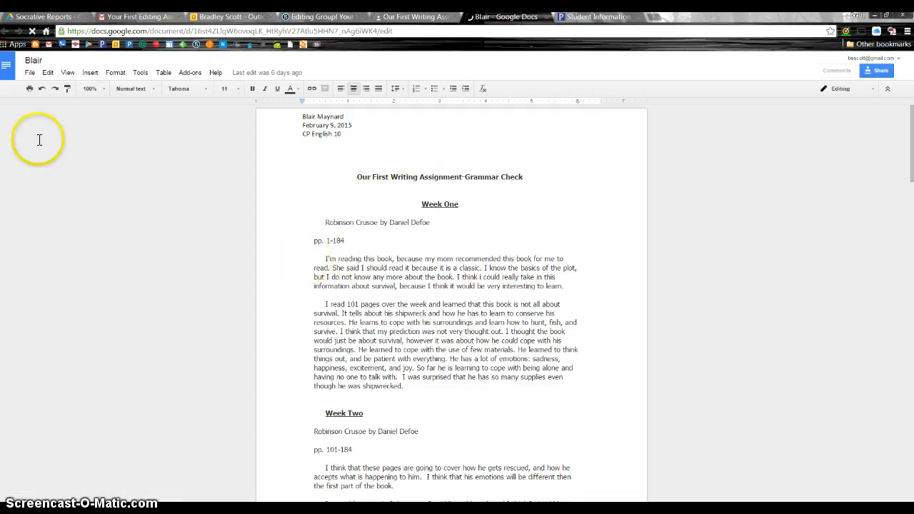
pyautogui.click(30, 73)
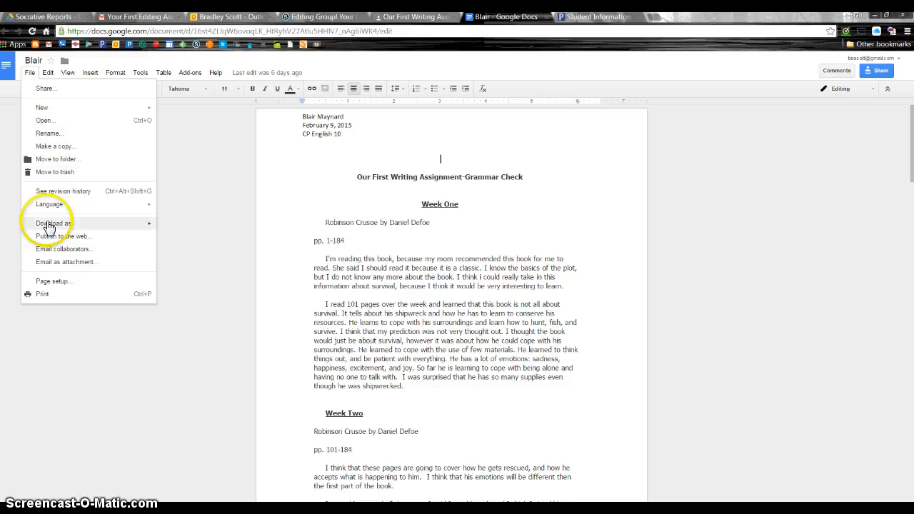
pyautogui.moveTo(48, 227)
pyautogui.click(173, 224)
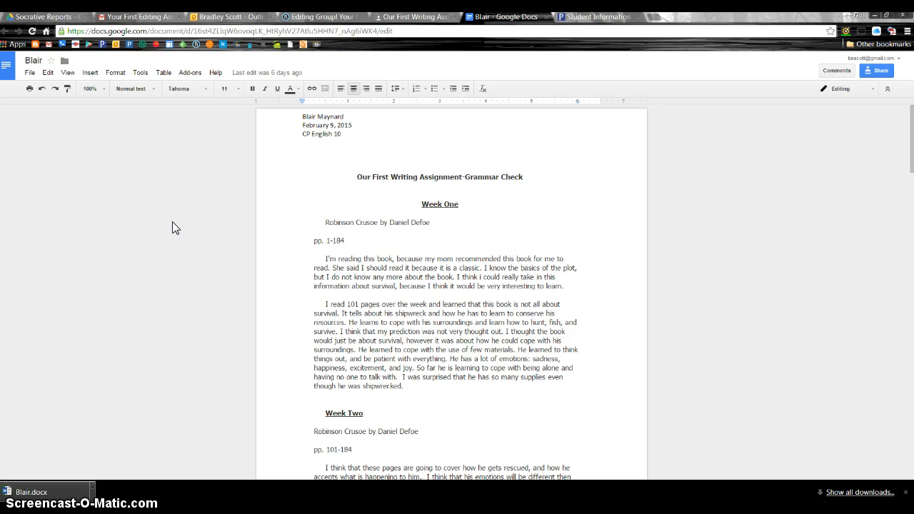
pyautogui.click(544, 17)
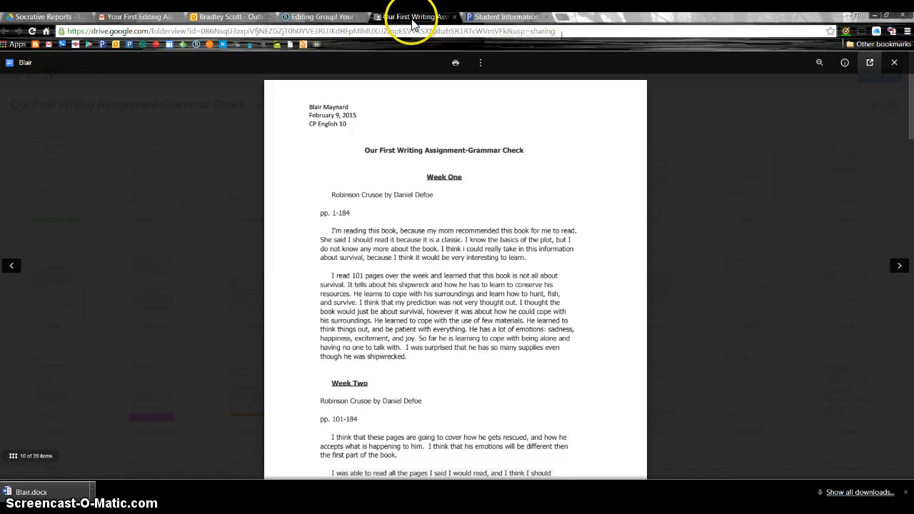
# Return to the folder, open the second student paper in the second row in Google Docs, and download it as a Word document
pyautogui.click(206, 194)
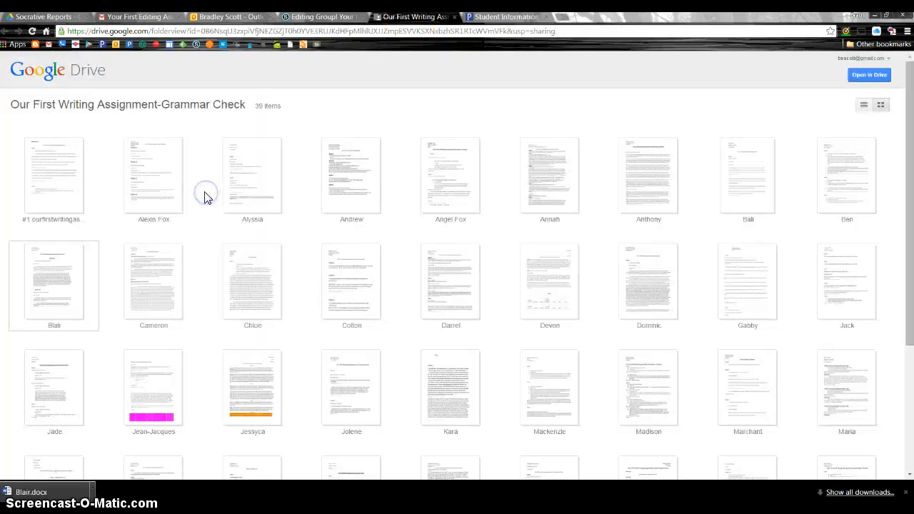
pyautogui.click(161, 295)
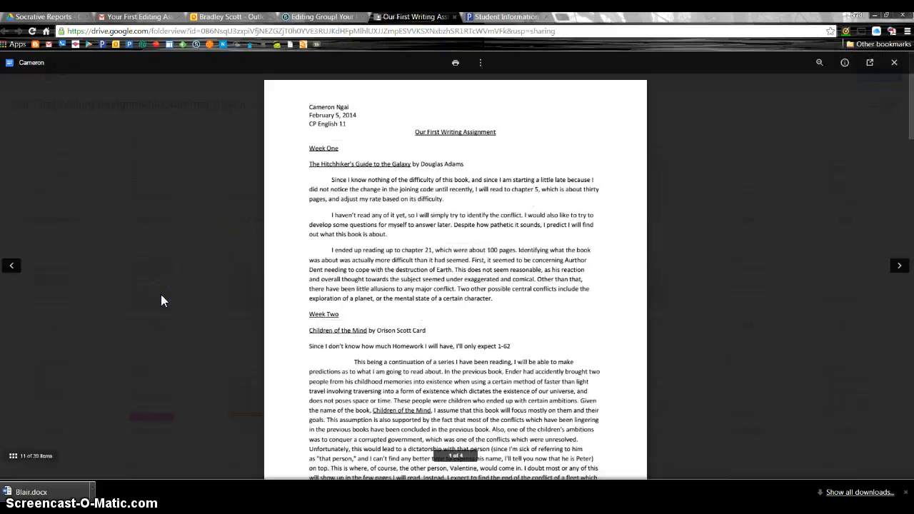
pyautogui.click(870, 62)
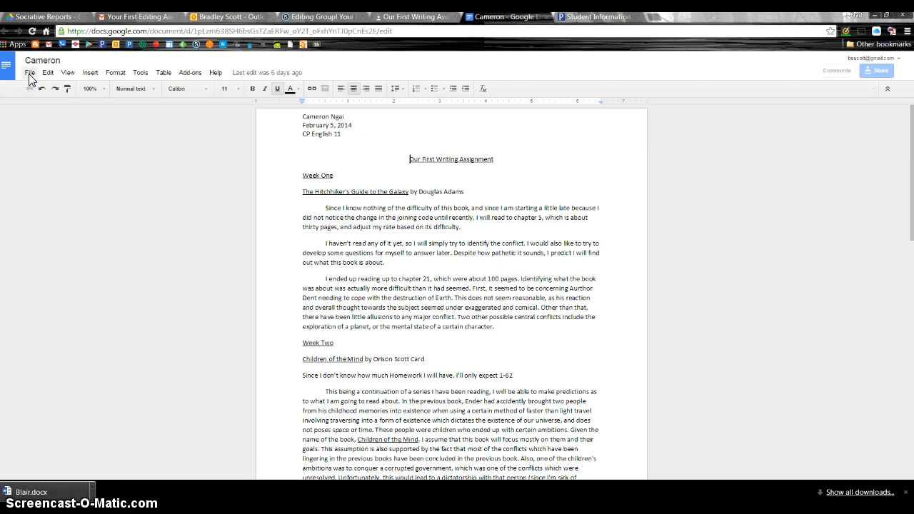
pyautogui.click(30, 74)
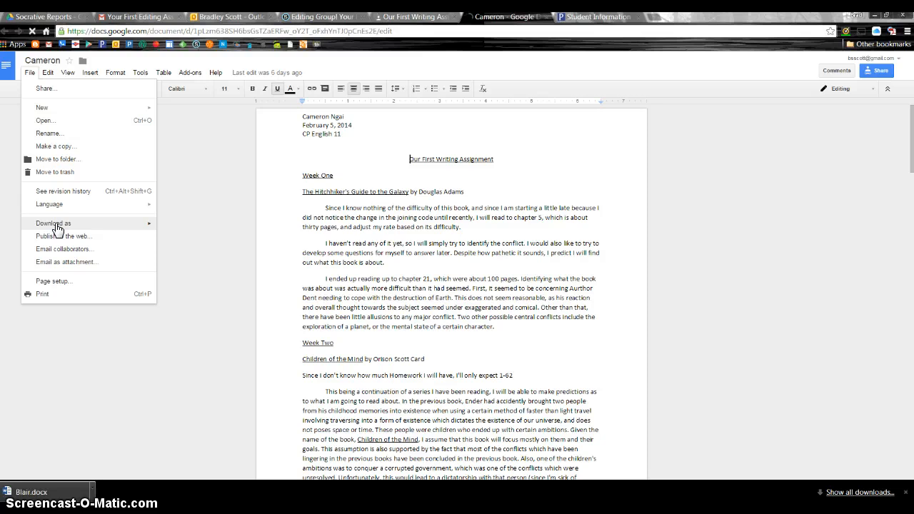
pyautogui.moveTo(57, 227)
pyautogui.click(179, 228)
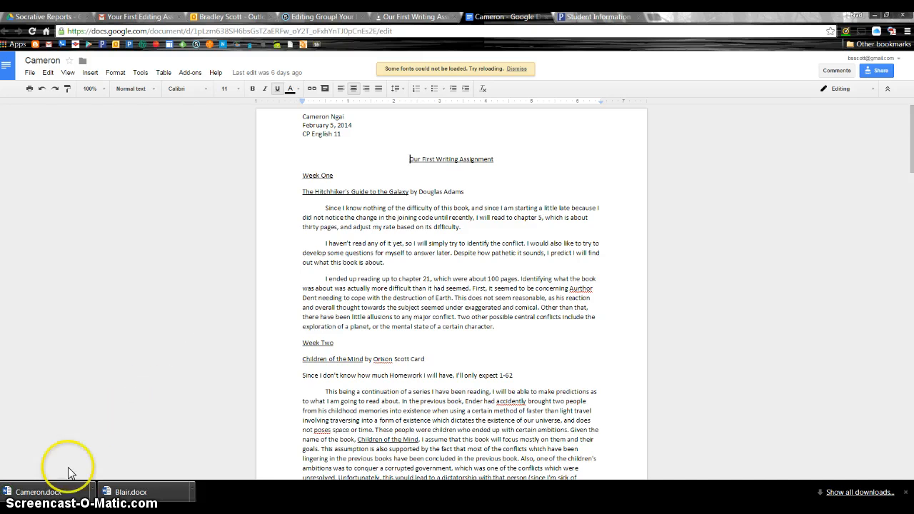
# Open the first downloaded student paper in Word for editing
pyautogui.click(141, 493)
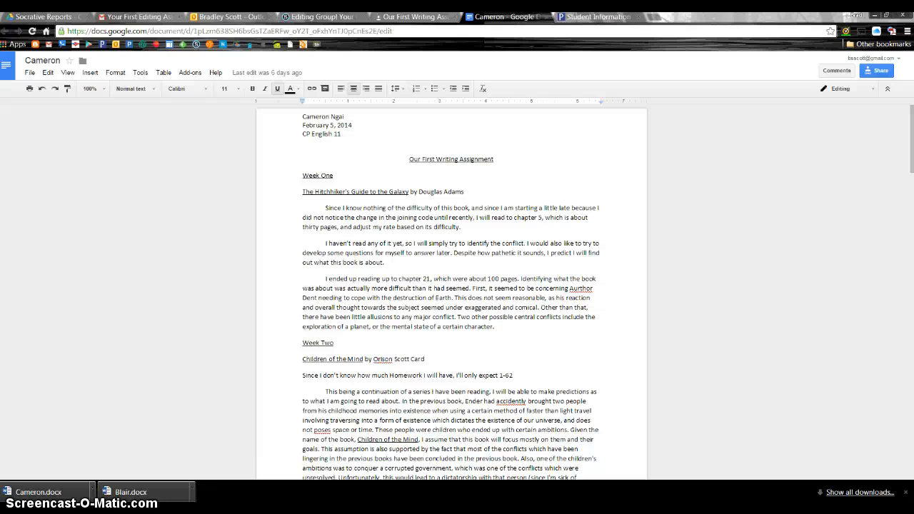
pyautogui.moveTo(115, 125); pyautogui.dragTo(816, 64)
pyautogui.click(758, 53)
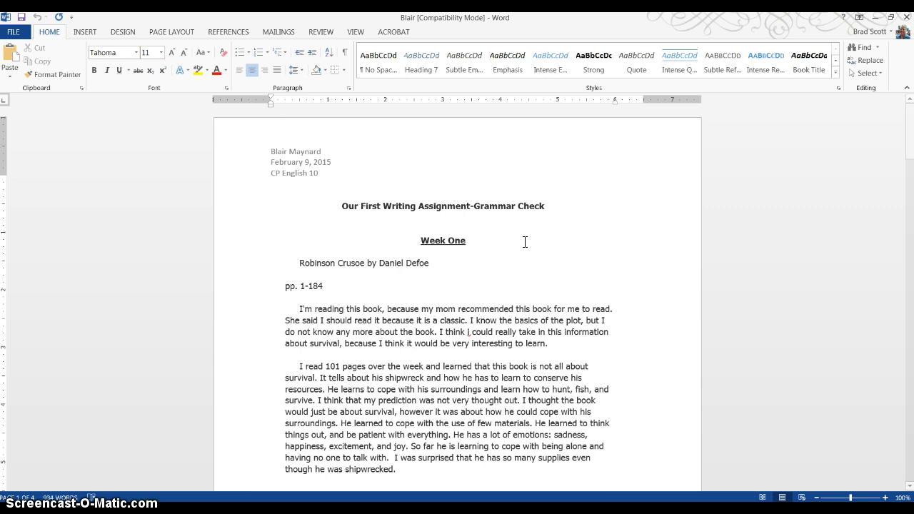
# Insert a new comment on the lowercase "i" in "I think i could really take in this information" under Week One
pyautogui.click(469, 332)
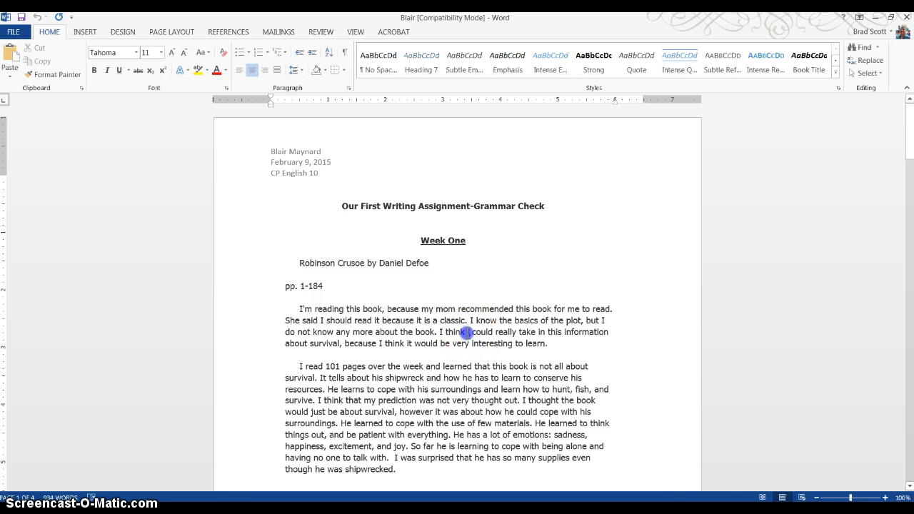
pyautogui.doubleClick(467, 332)
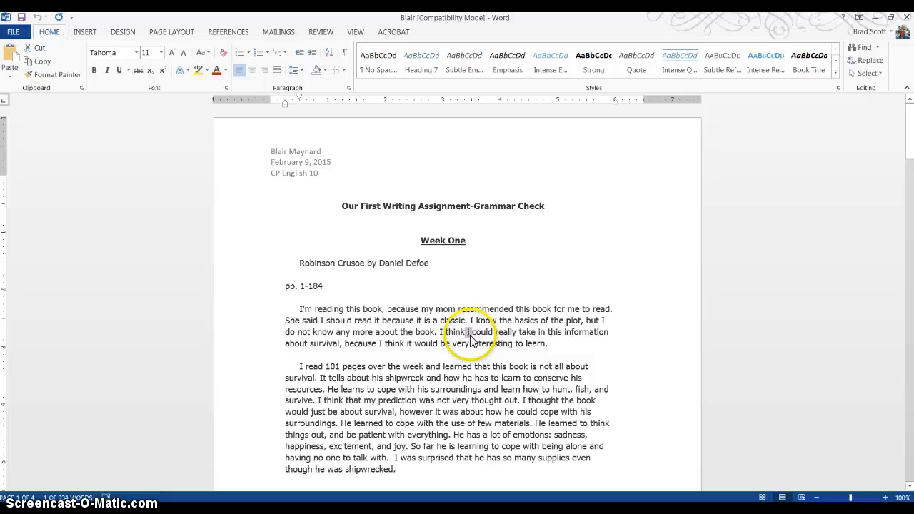
pyautogui.click(320, 33)
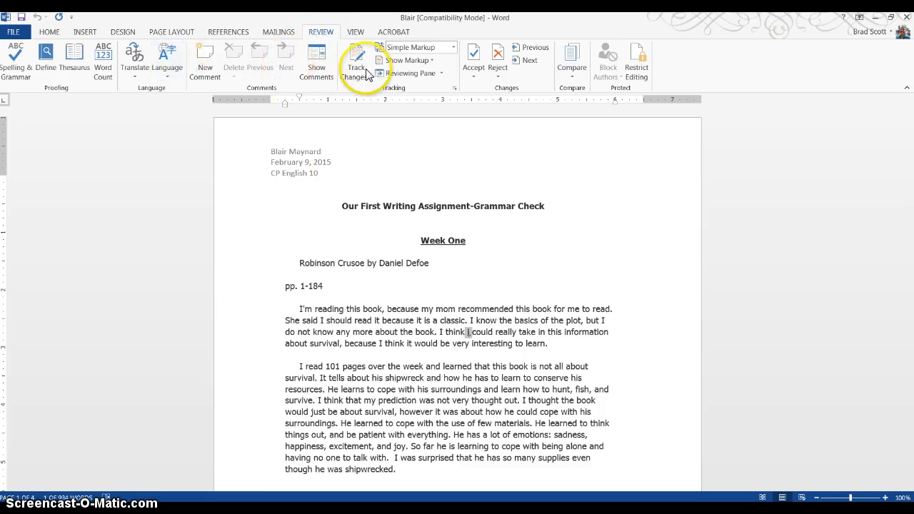
pyautogui.click(318, 33)
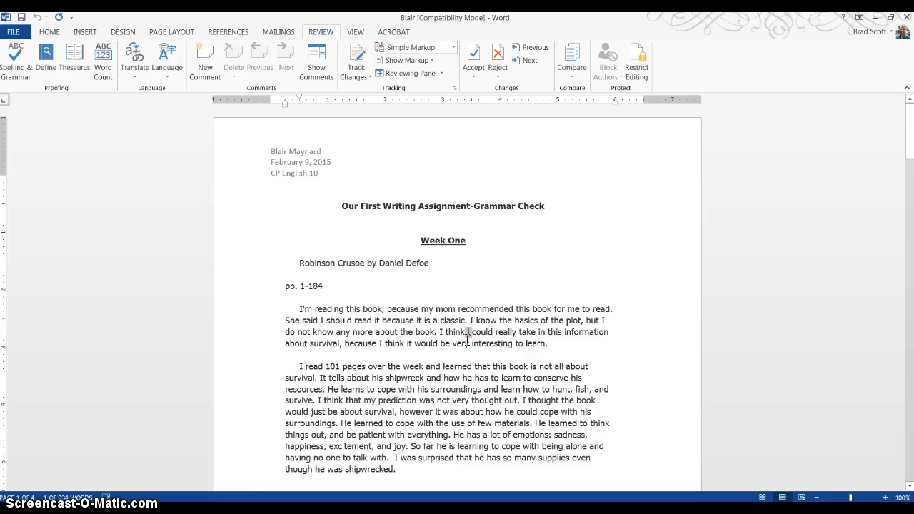
pyautogui.click(204, 60)
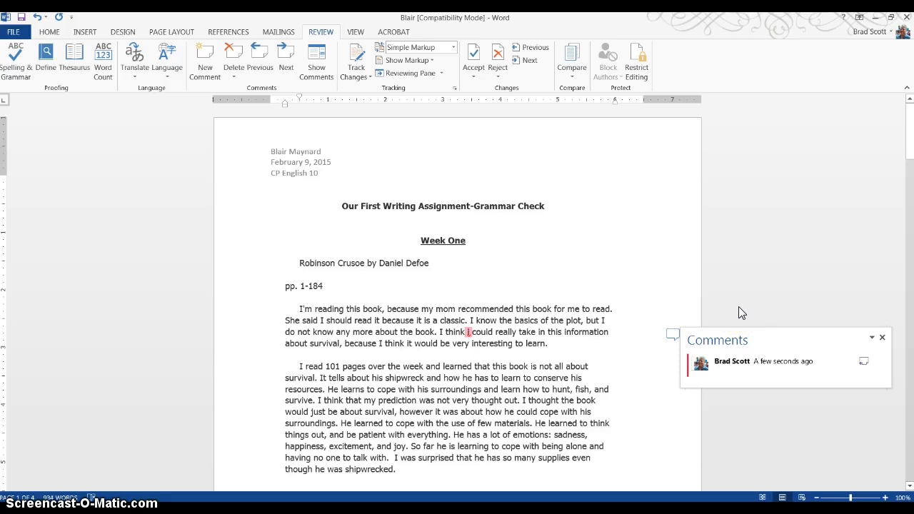
# Write "Capitalize proper pronouns." in the comment on the lowercase "i", correcting the misspelled "proper"
pyautogui.click(723, 368)
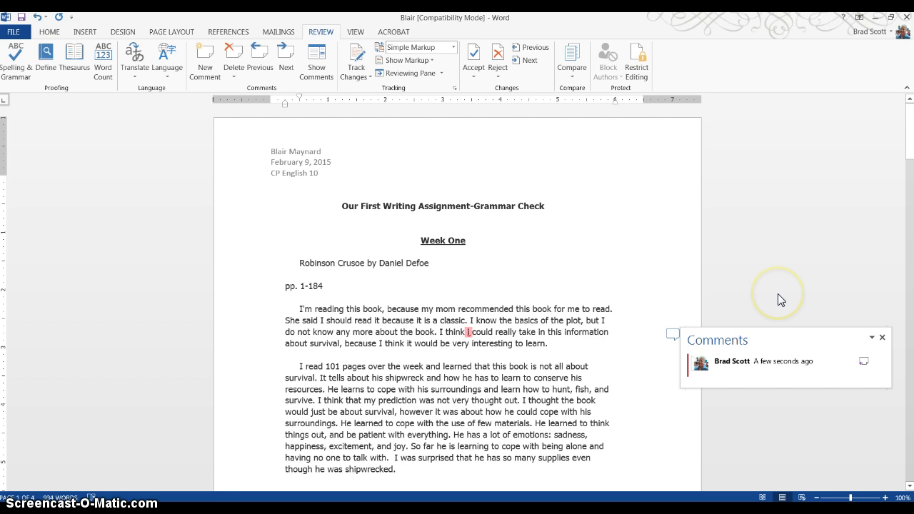
pyautogui.write('Capitalize pp')
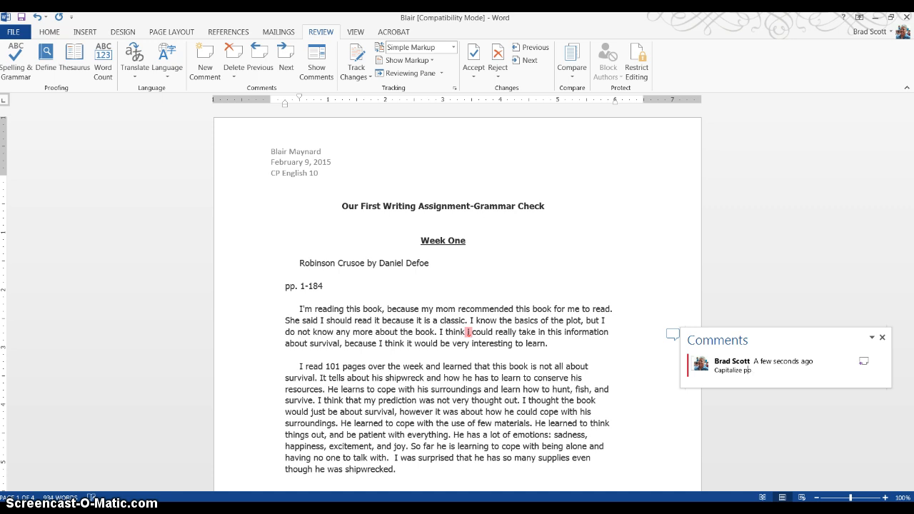
pyautogui.press('BackSpace')
pyautogui.write('orper pronouns.')
pyautogui.click(753, 372)
pyautogui.press('BackSpace')
pyautogui.press('BackSpace')
pyautogui.write('ro')
# Replace the text of the comment on the lowercase "i" with "Always capitalize these."
pyautogui.click(660, 382)
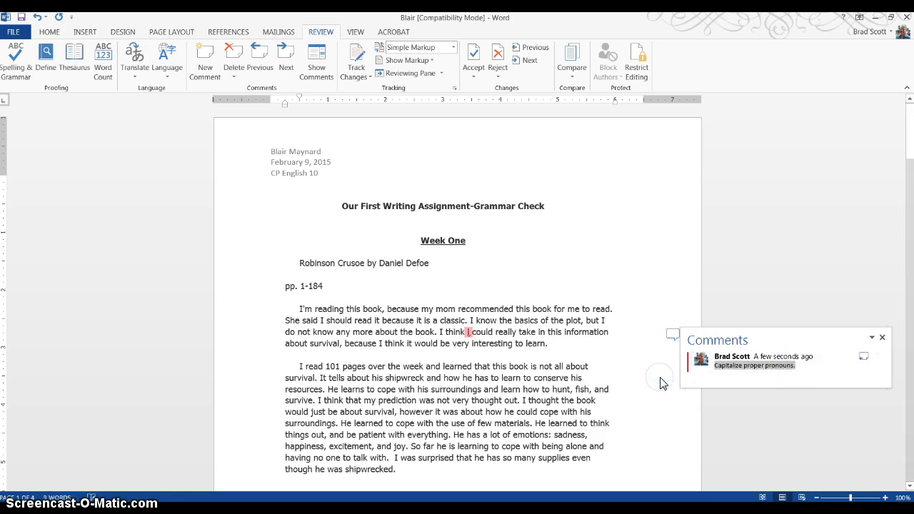
pyautogui.write('Always c')
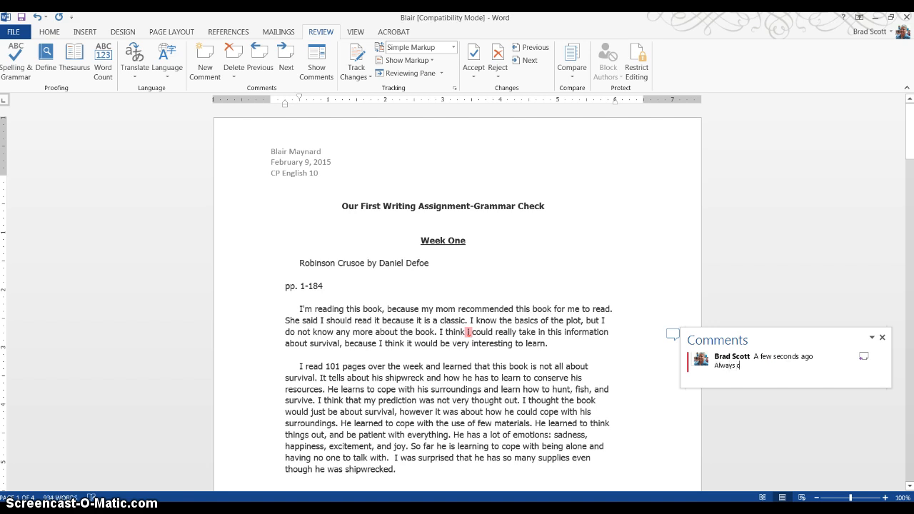
pyautogui.write('apitalize these.')
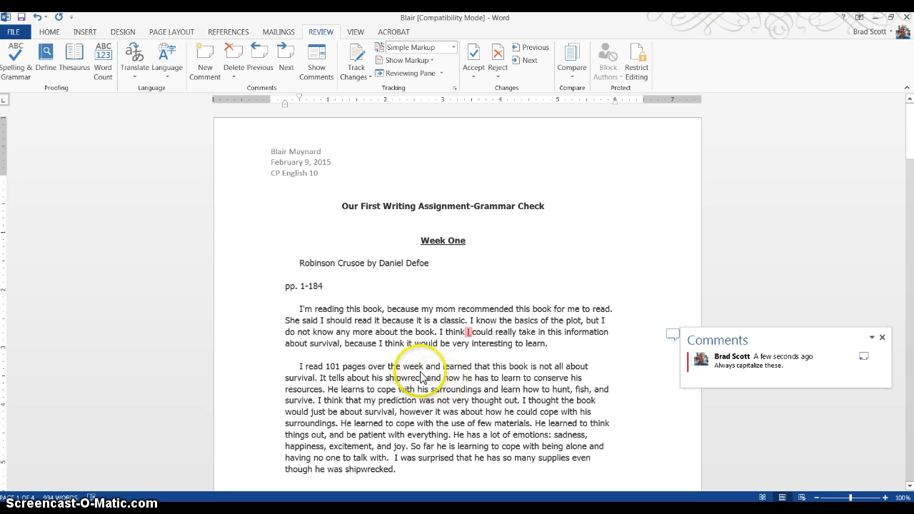
pyautogui.doubleClick(393, 345)
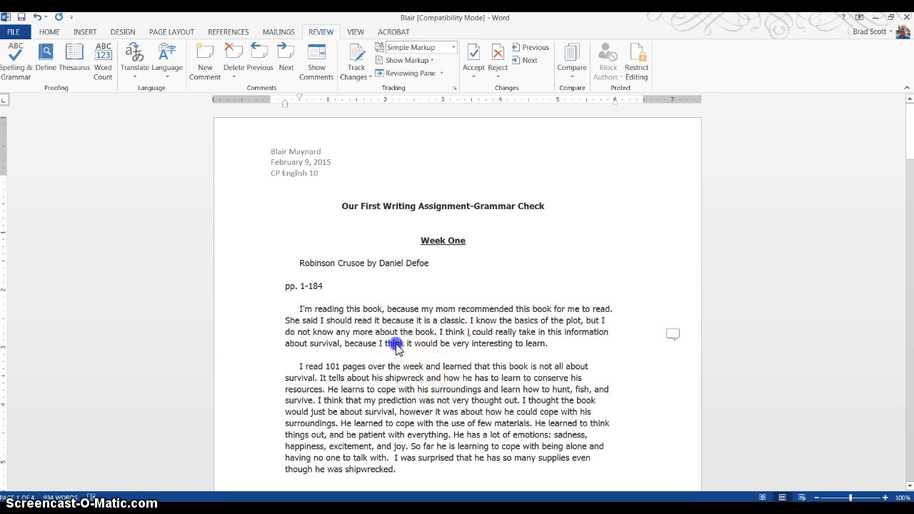
pyautogui.click(394, 345)
pyautogui.doubleClick(398, 377)
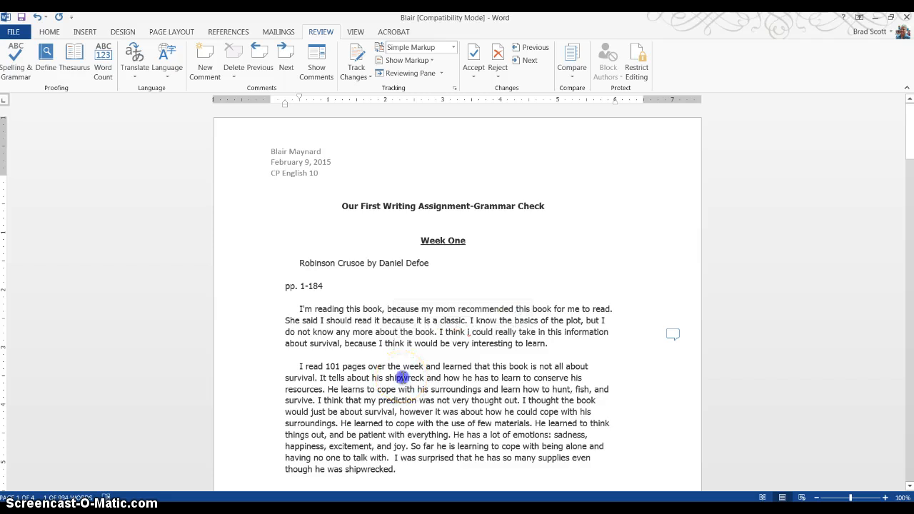
pyautogui.click(399, 377)
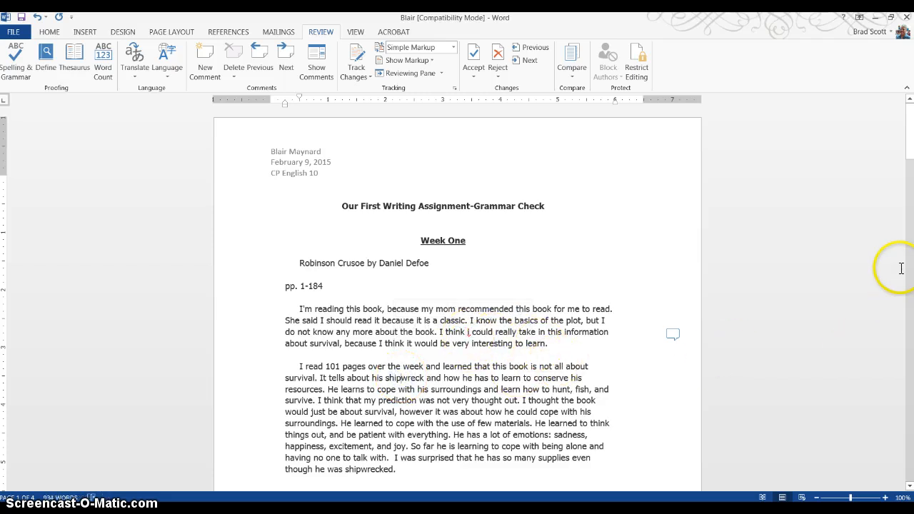
pyautogui.moveTo(909, 147); pyautogui.dragTo(909, 220)
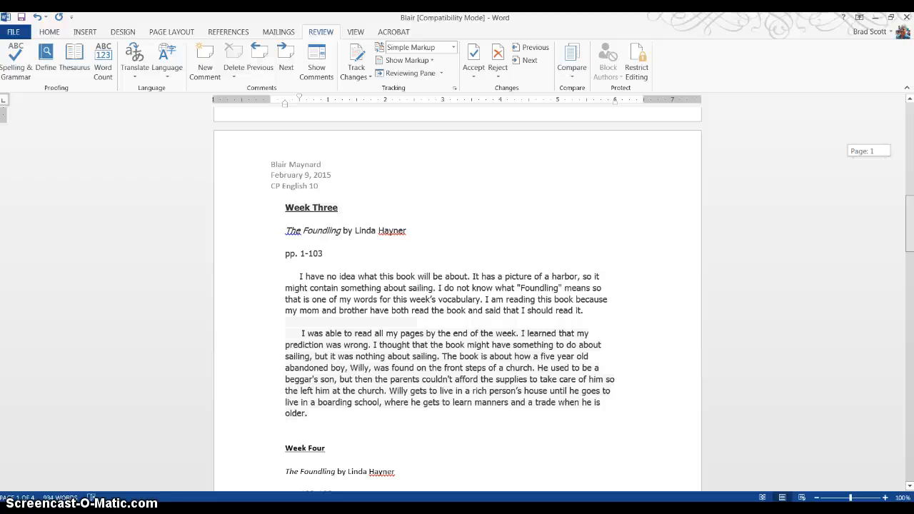
pyautogui.moveTo(910, 246); pyautogui.dragTo(910, 155)
pyautogui.click(674, 312)
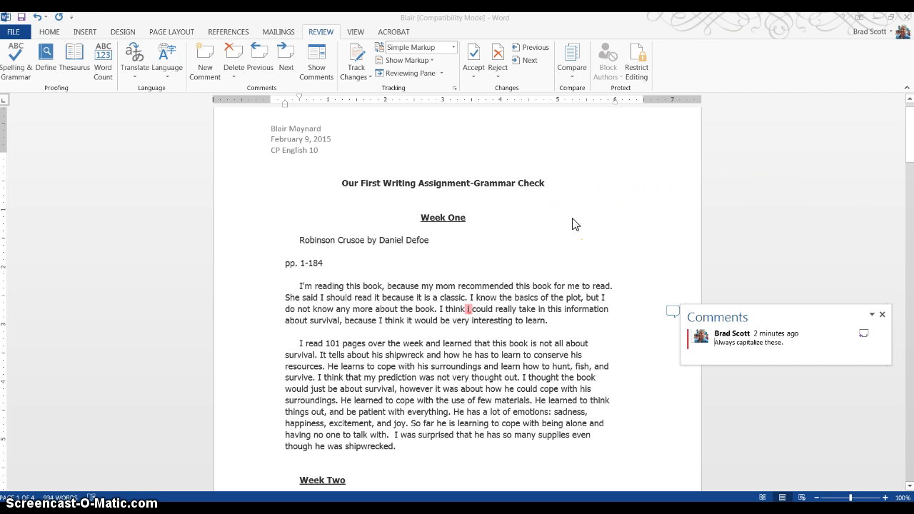
# Add the comment "Italicize" to the book title "Robinson Crusoe" under the Week One heading
pyautogui.click(300, 245)
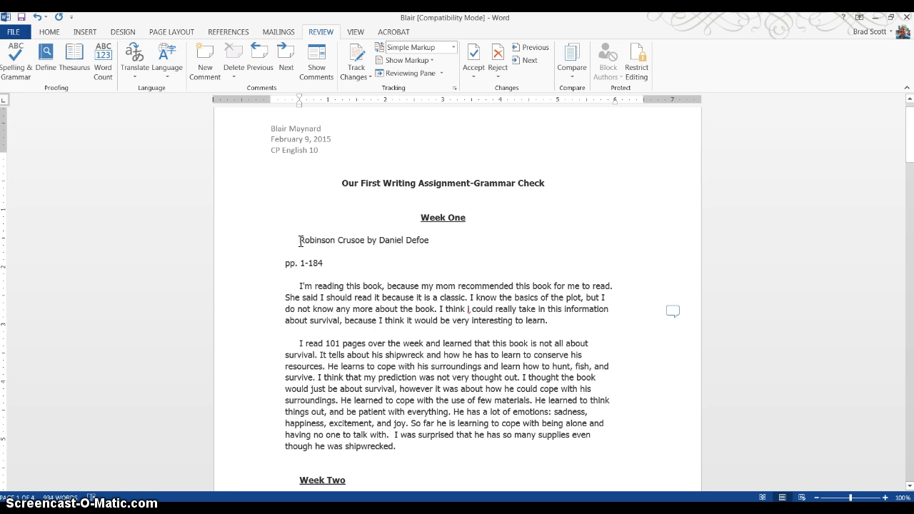
pyautogui.moveTo(299, 241); pyautogui.dragTo(353, 241)
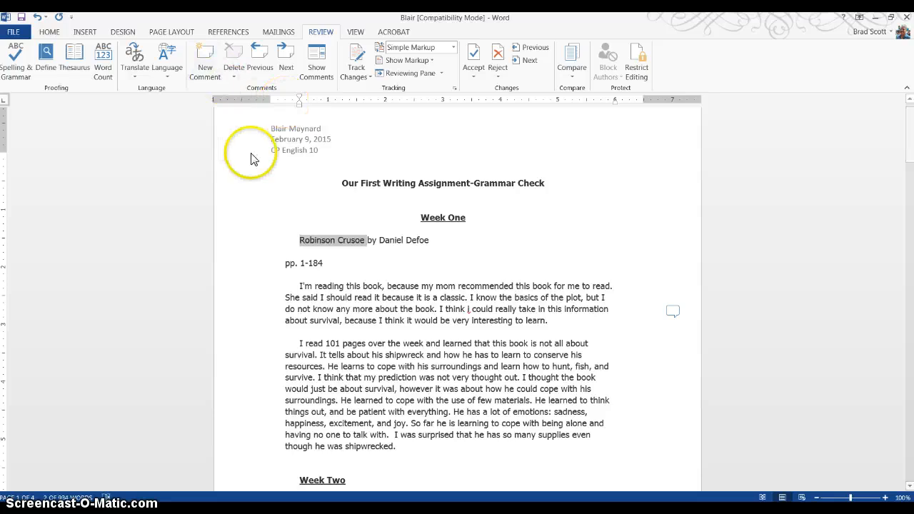
pyautogui.click(204, 60)
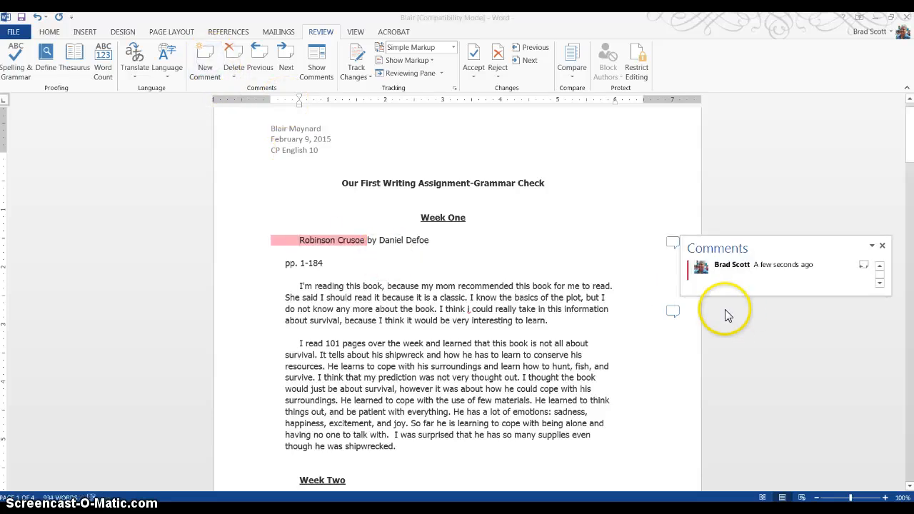
pyautogui.write('Italicize')
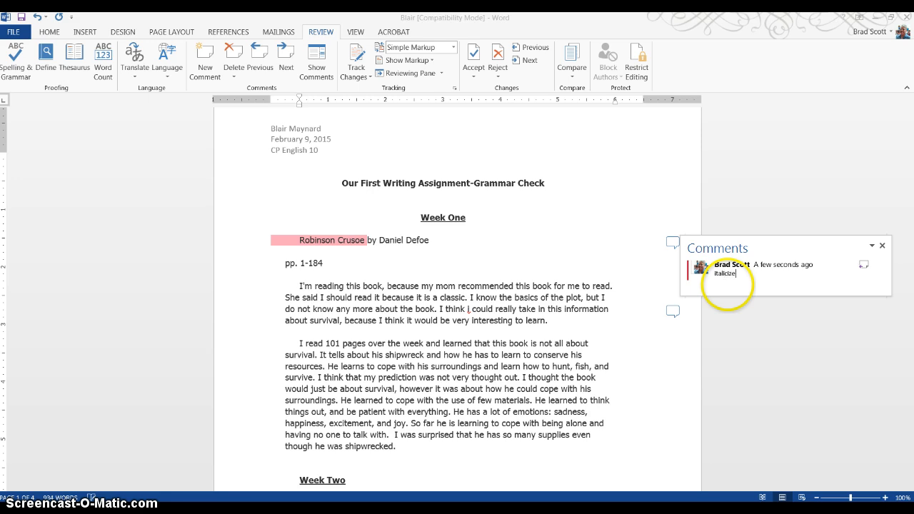
# Close the comment on the book title and compare the alignment and formatting of the Week One and Week Two headings
pyautogui.click(786, 315)
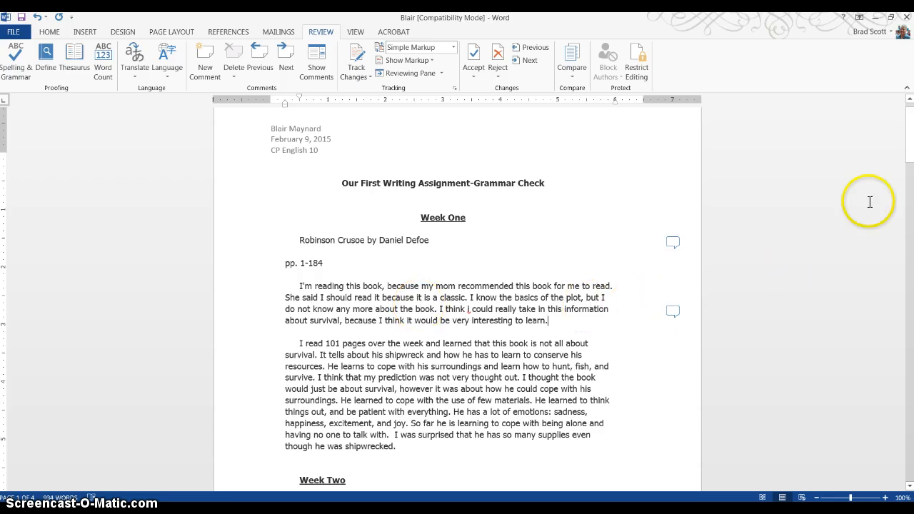
pyautogui.moveTo(908, 166); pyautogui.dragTo(911, 164)
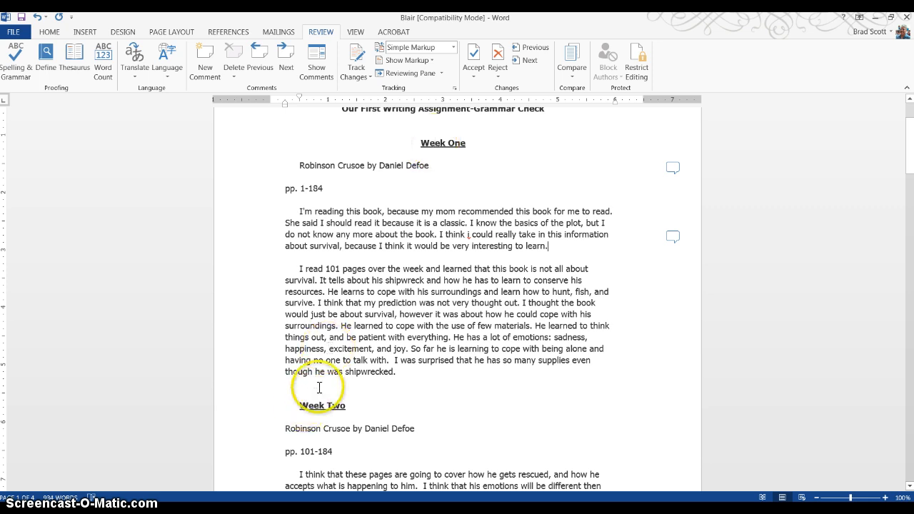
pyautogui.click(434, 143)
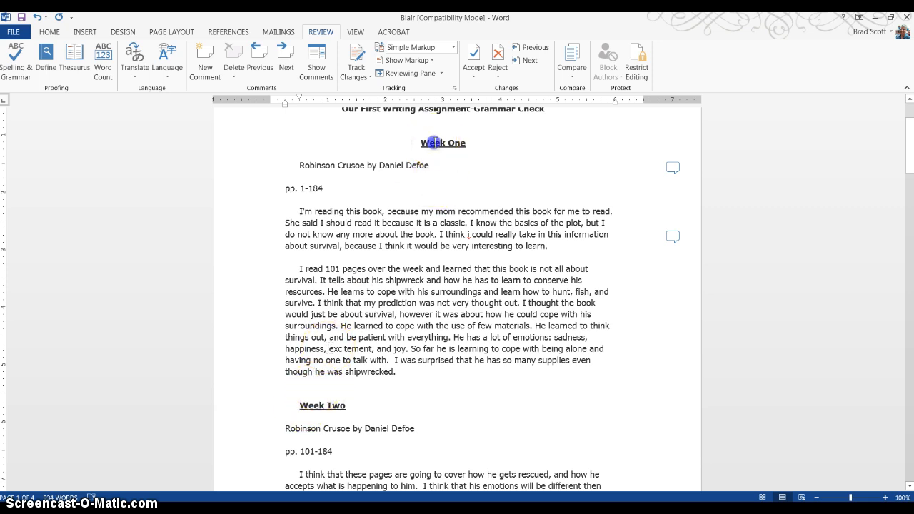
pyautogui.tripleClick(432, 144)
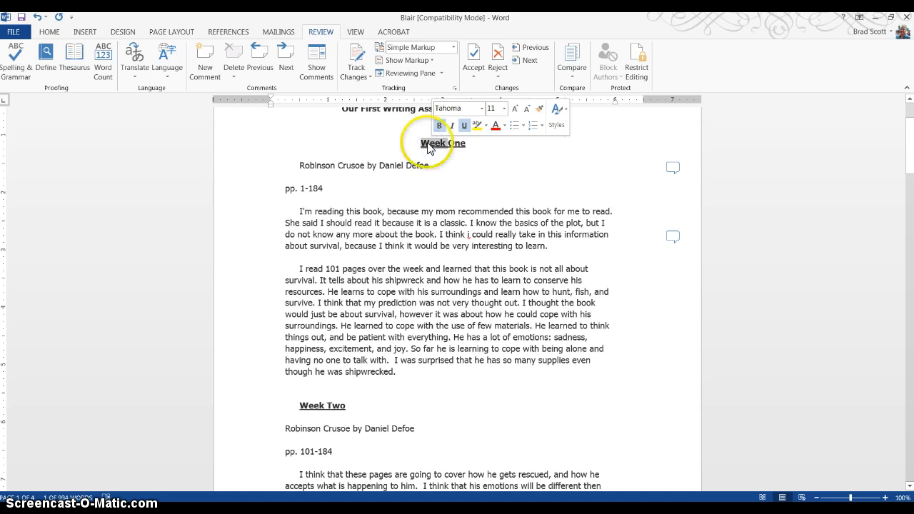
pyautogui.moveTo(428, 148); pyautogui.dragTo(471, 145)
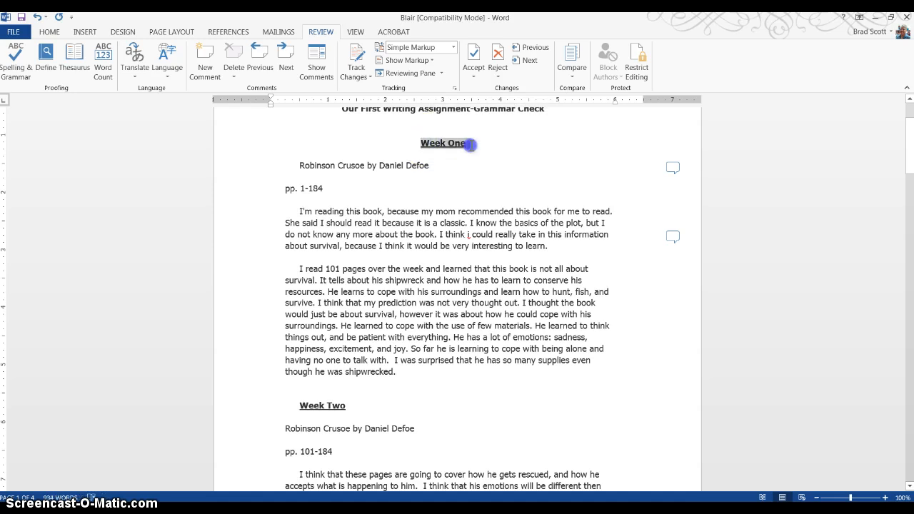
pyautogui.moveTo(298, 406); pyautogui.dragTo(345, 405)
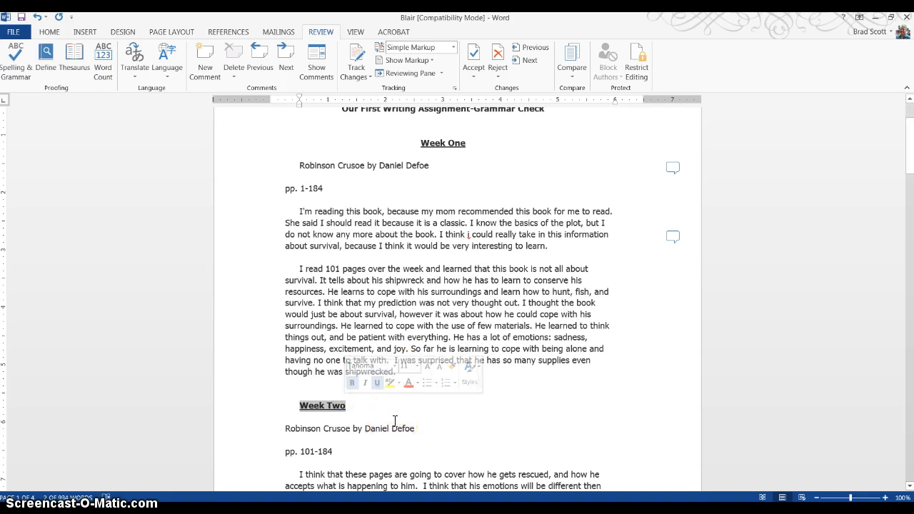
pyautogui.click(474, 421)
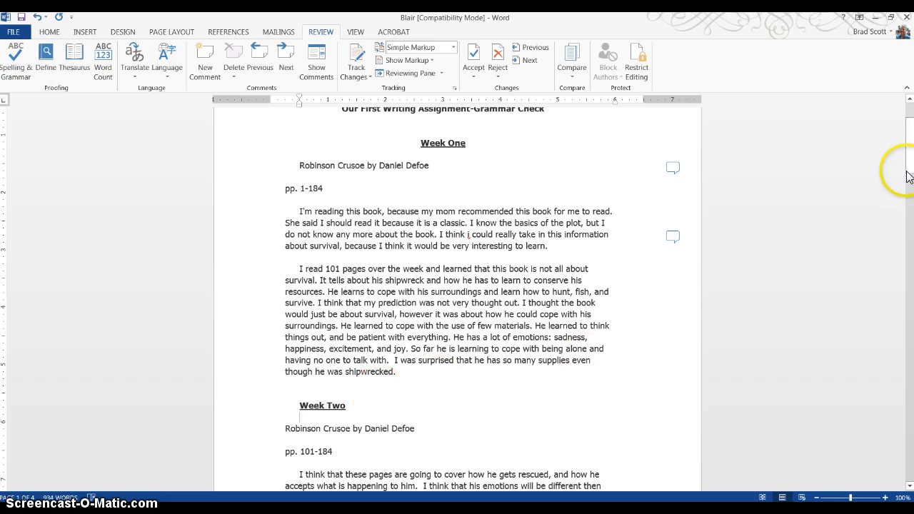
pyautogui.moveTo(910, 171)
pyautogui.mouseDown()
pyautogui.moveTo(900, 286)
pyautogui.moveTo(905, 161)
pyautogui.mouseUp()
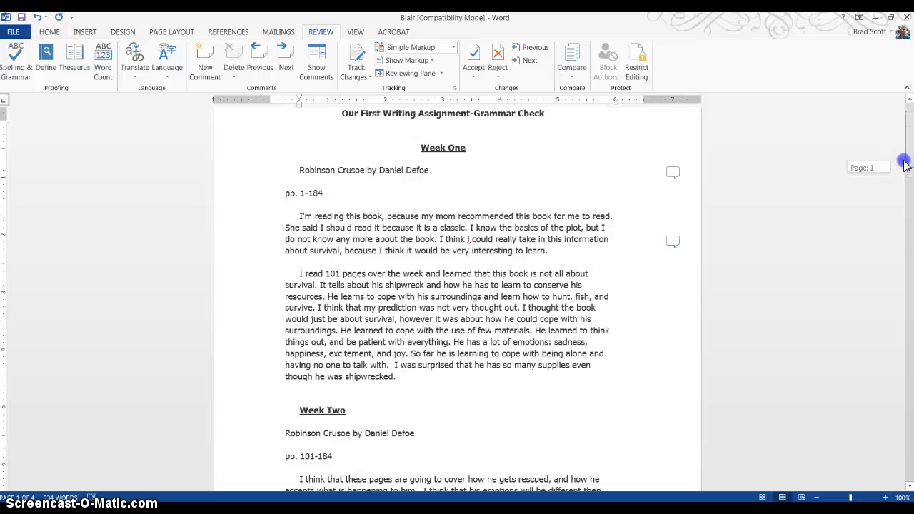
# Add the comment "Make all your headings the same." to the Week One heading
pyautogui.moveTo(420, 185); pyautogui.dragTo(477, 188)
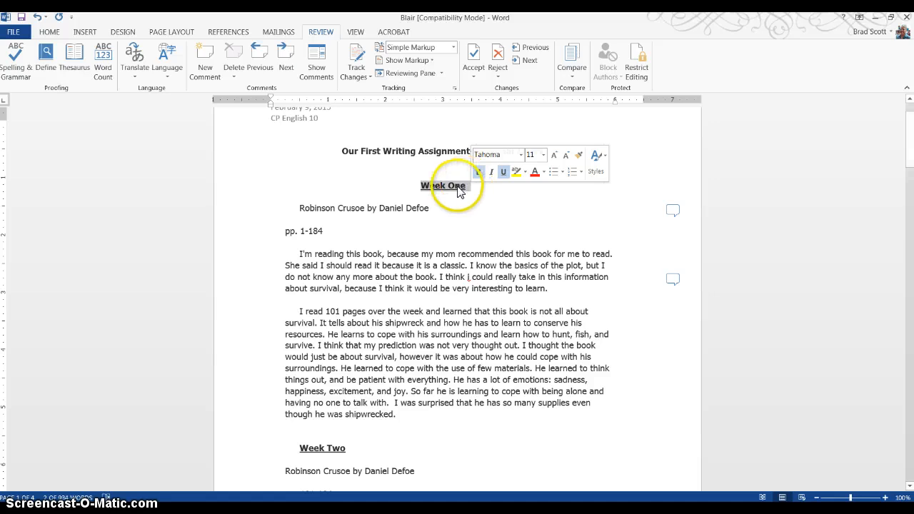
pyautogui.click(207, 63)
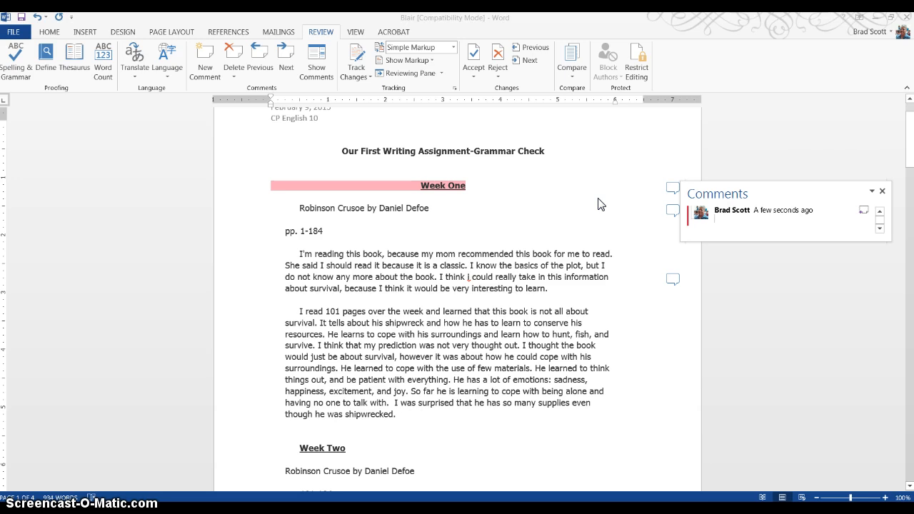
pyautogui.write('Make al')
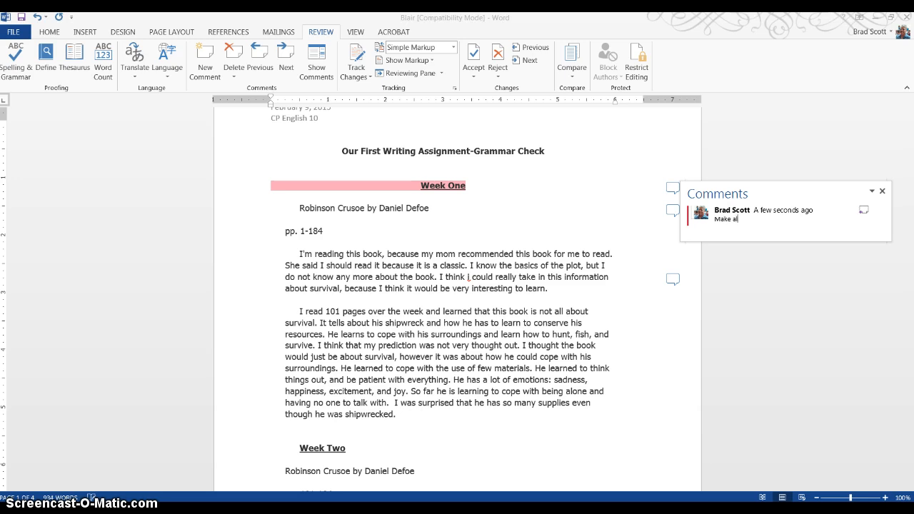
pyautogui.write('l your headings')
pyautogui.write('the same.')
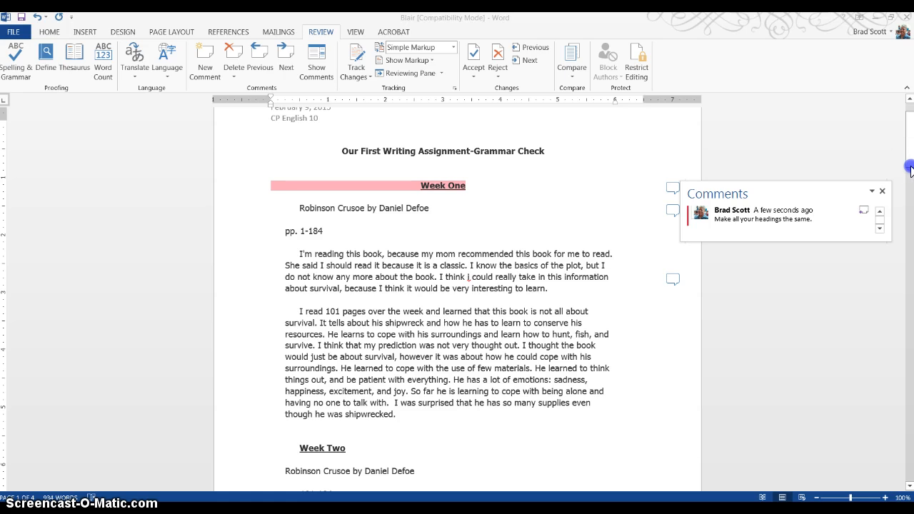
pyautogui.click(849, 154)
pyautogui.click(832, 163)
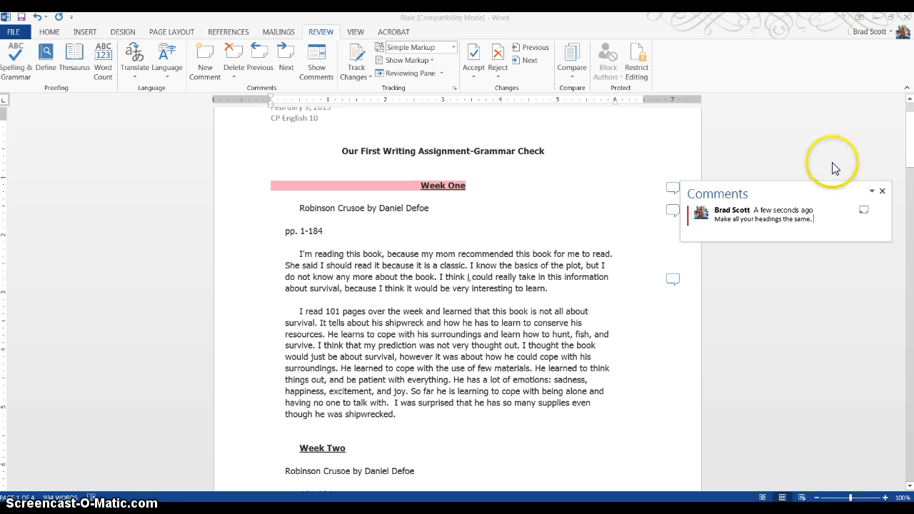
pyautogui.click(788, 159)
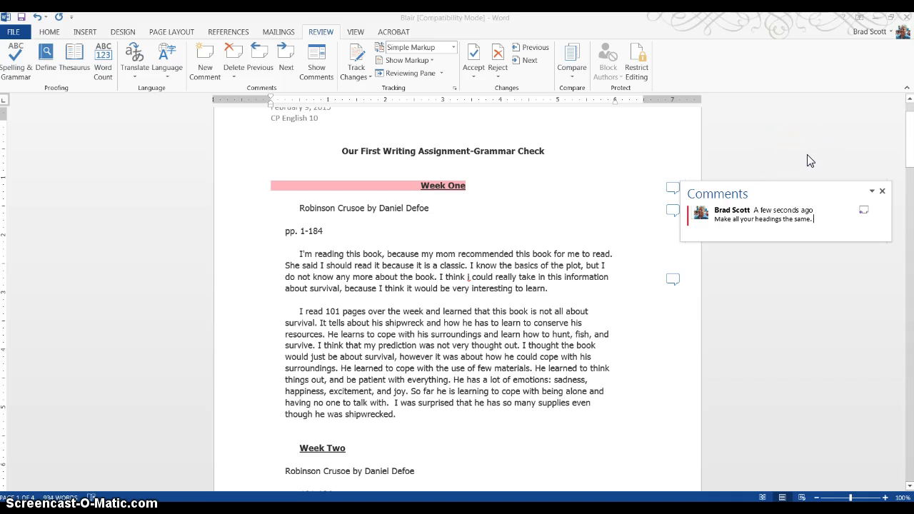
pyautogui.click(795, 161)
pyautogui.click(770, 155)
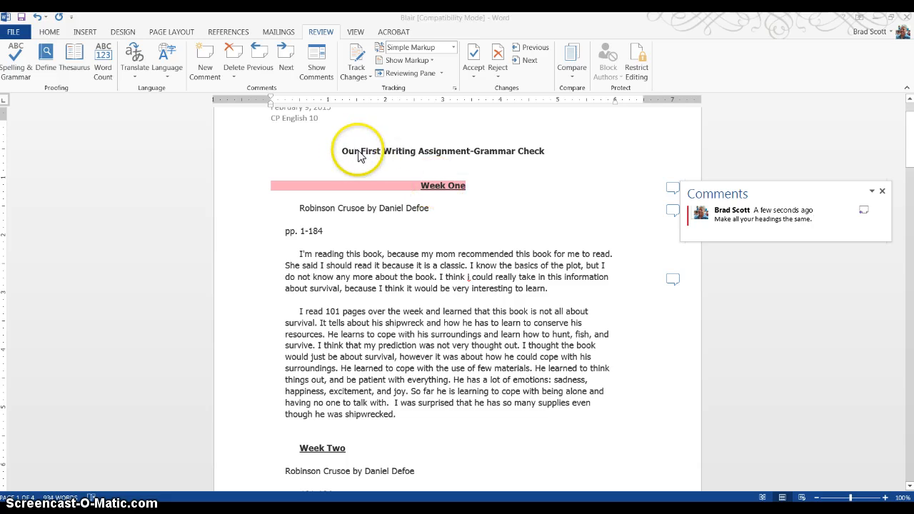
# Examine the paper's title and compare the alignment, font and size of the weekly headings from Week One through Week Four
pyautogui.moveTo(342, 153); pyautogui.dragTo(543, 153)
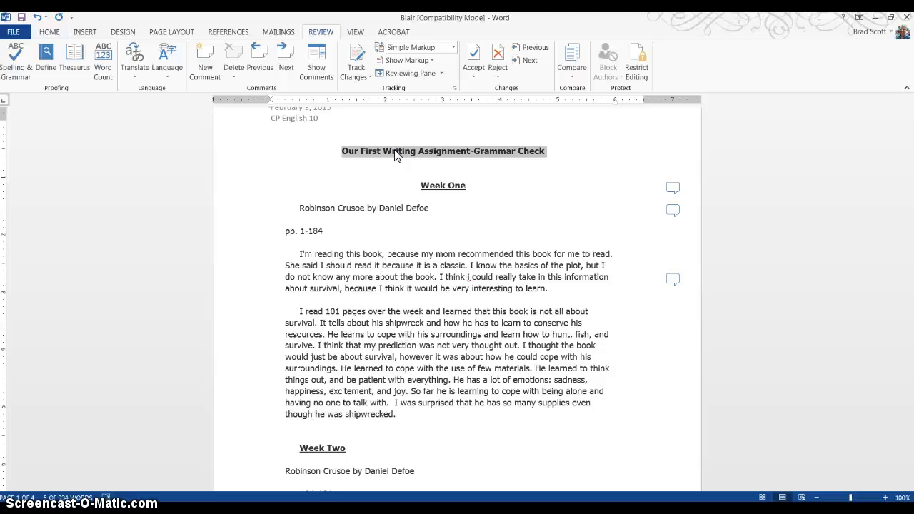
pyautogui.click(383, 188)
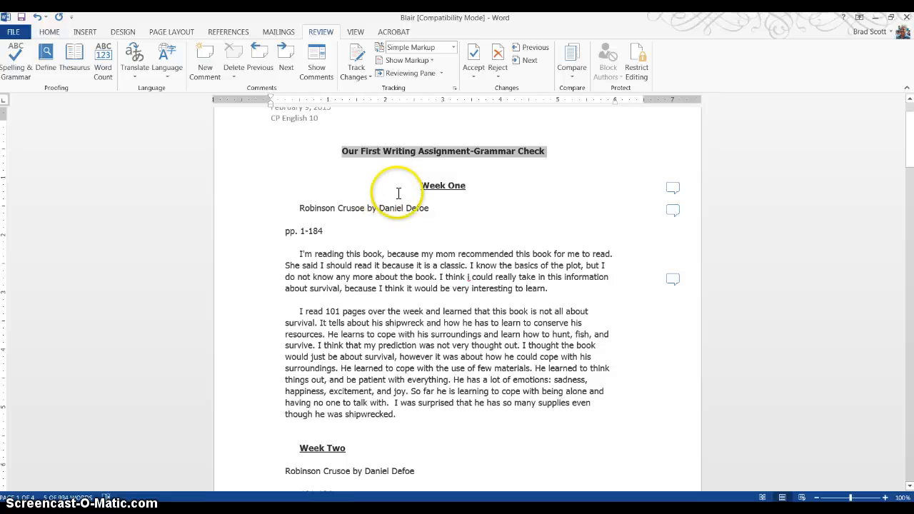
pyautogui.click(833, 163)
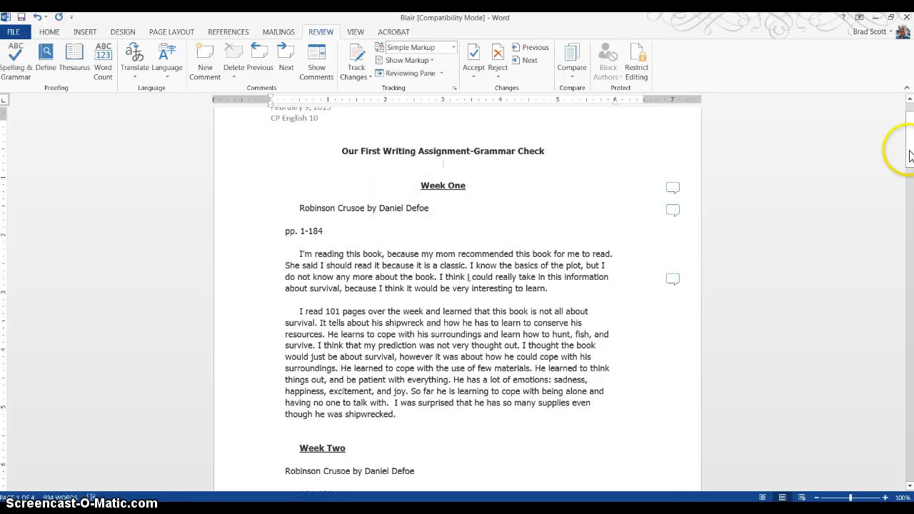
pyautogui.moveTo(909, 146); pyautogui.dragTo(909, 163)
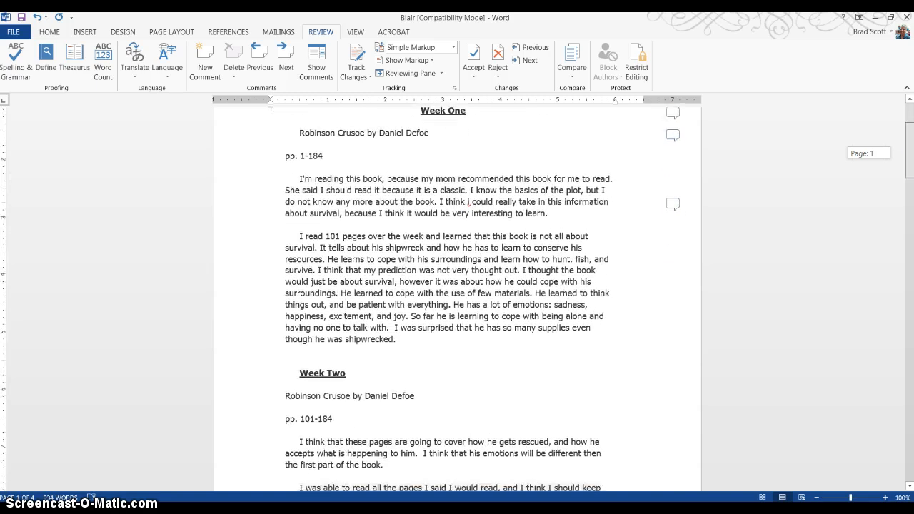
pyautogui.click(449, 110)
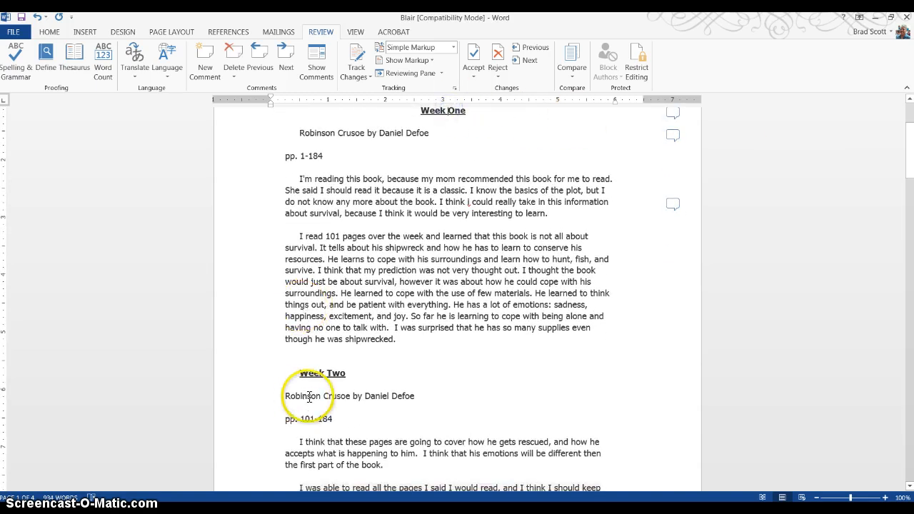
pyautogui.click(315, 372)
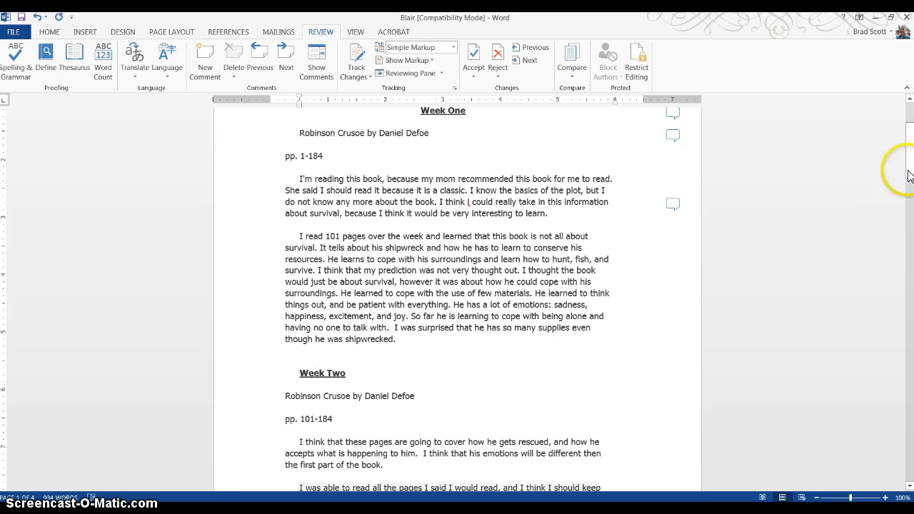
pyautogui.moveTo(909, 177); pyautogui.dragTo(909, 246)
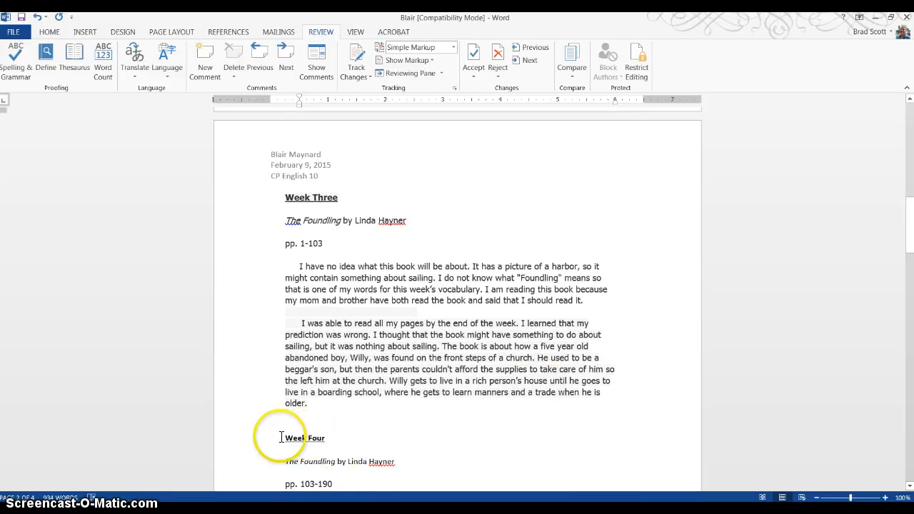
pyautogui.moveTo(282, 437); pyautogui.dragTo(343, 439)
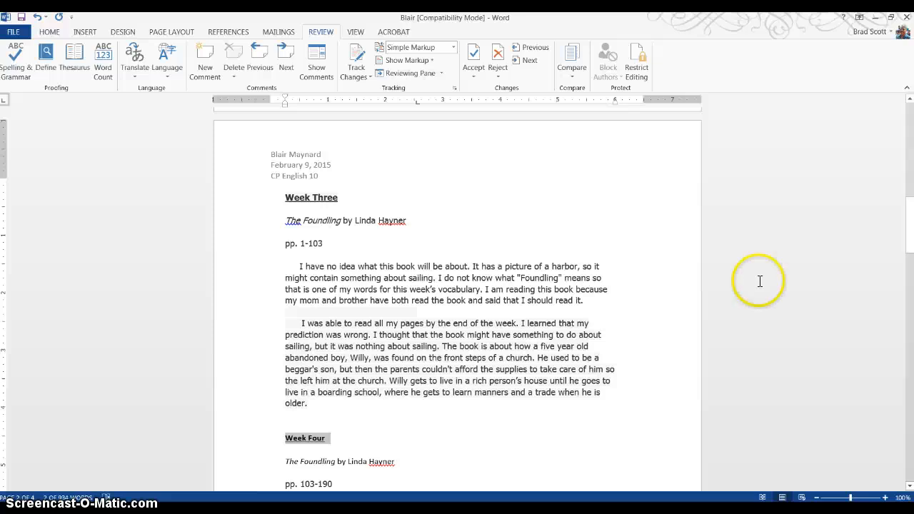
pyautogui.moveTo(911, 245); pyautogui.dragTo(890, 135)
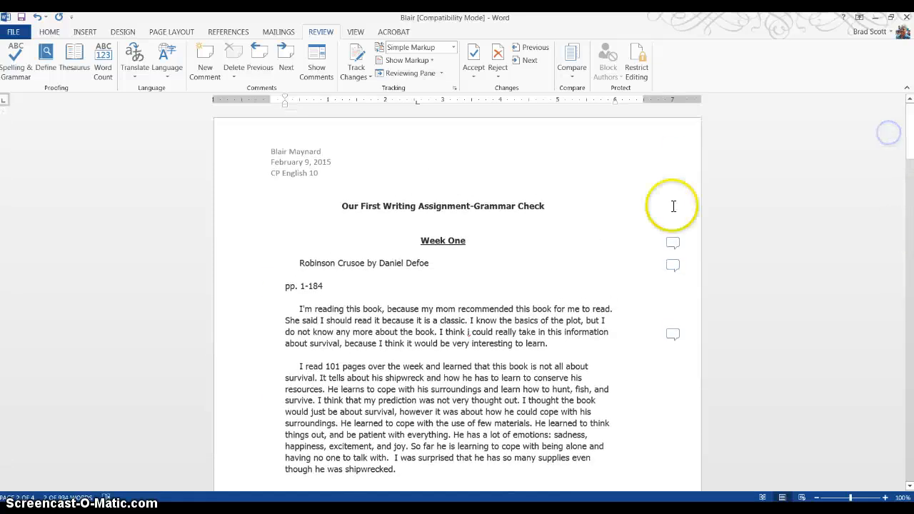
pyautogui.click(522, 197)
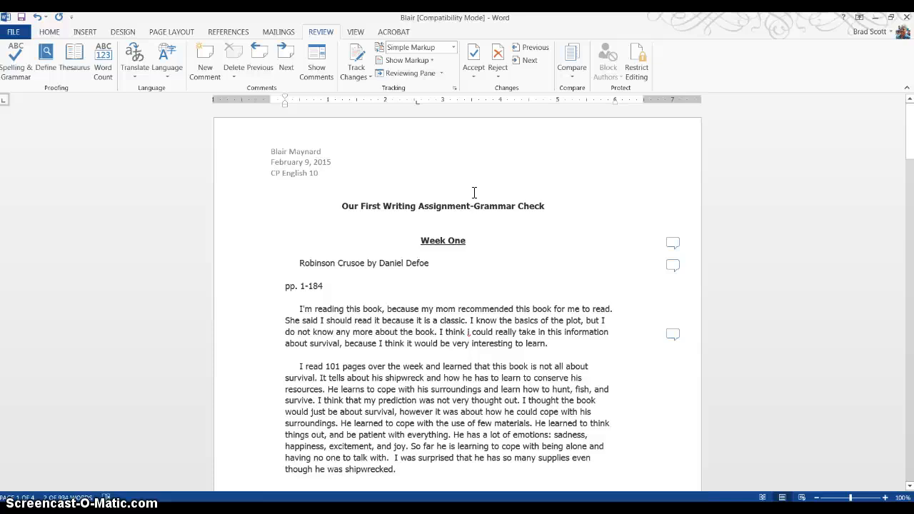
pyautogui.click(451, 193)
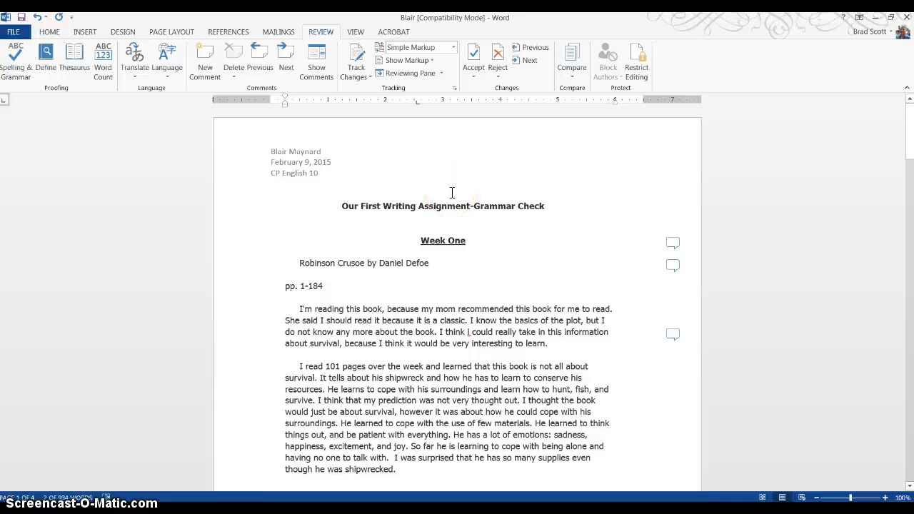